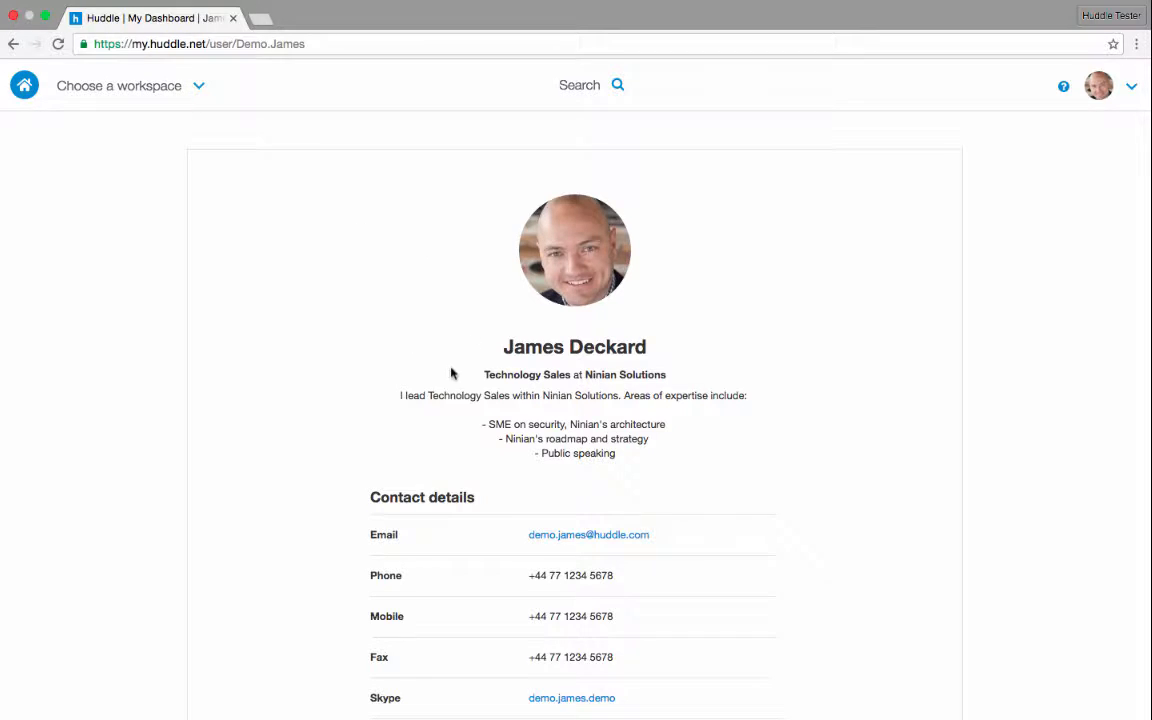
{"action": "left_click_drag", "start_coordinate": [473, 377], "coordinate": [640, 385]}
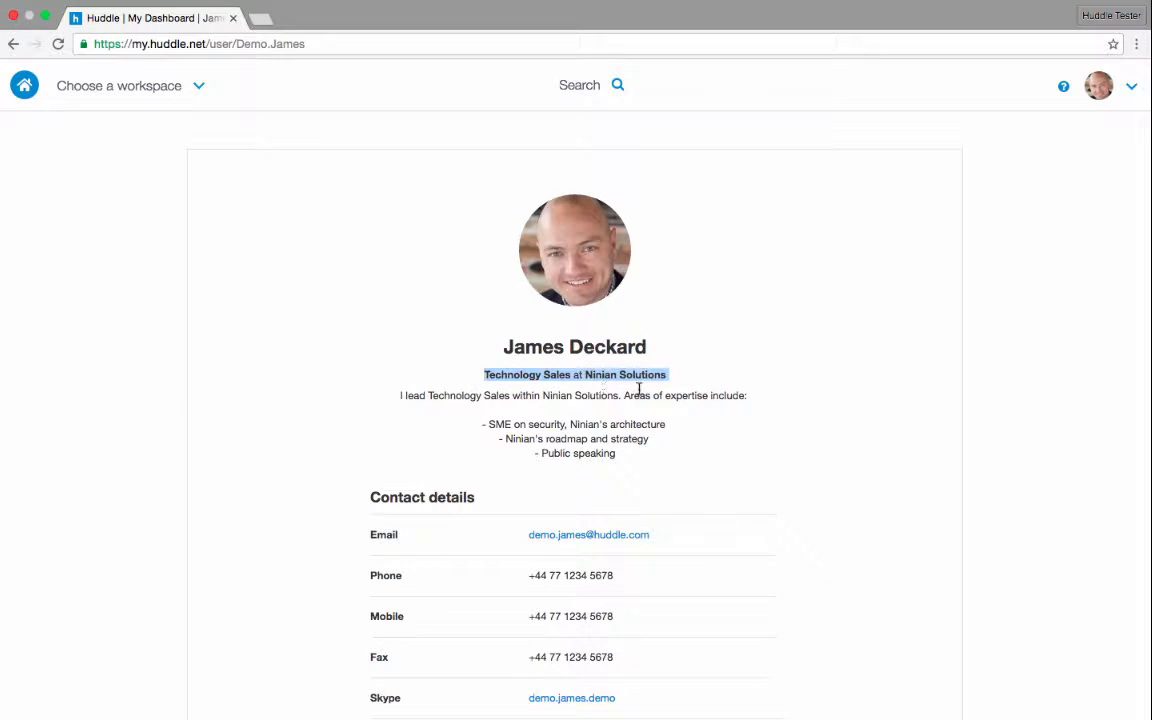
{"action": "left_click", "coordinate": [193, 329]}
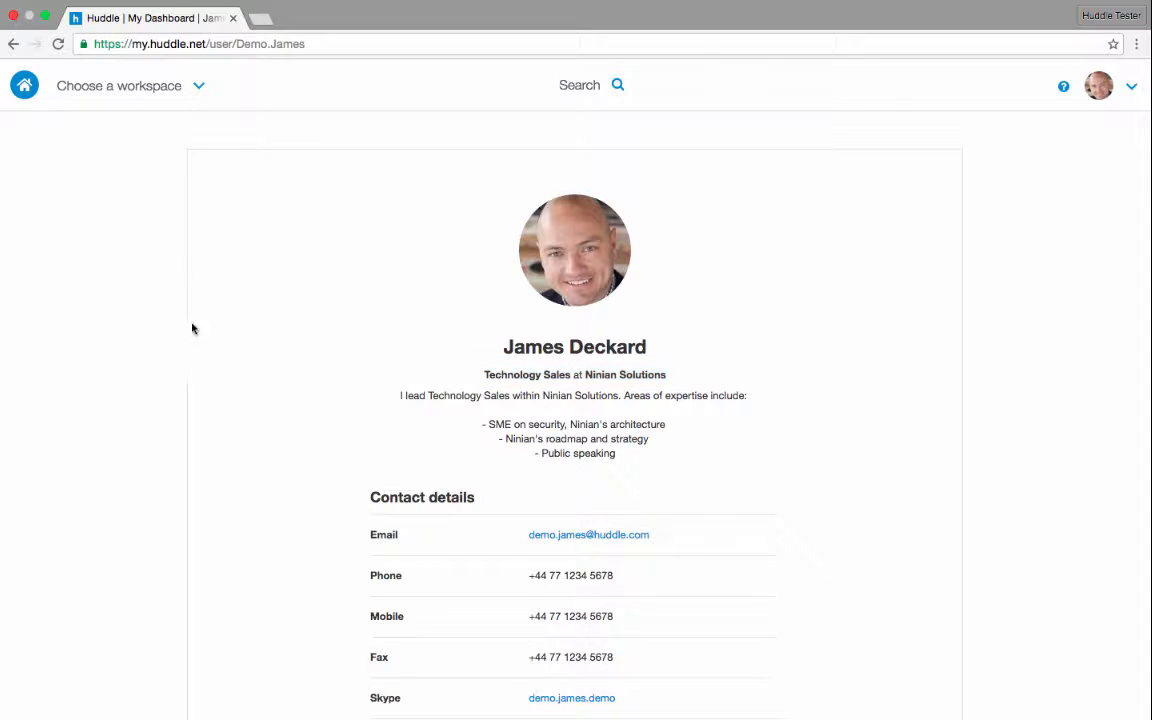
Find the Video Recording workspace and open its "Folder for Your Company and Your Client".
{"action": "left_click", "coordinate": [128, 88]}
{"action": "type", "text": "vide"}
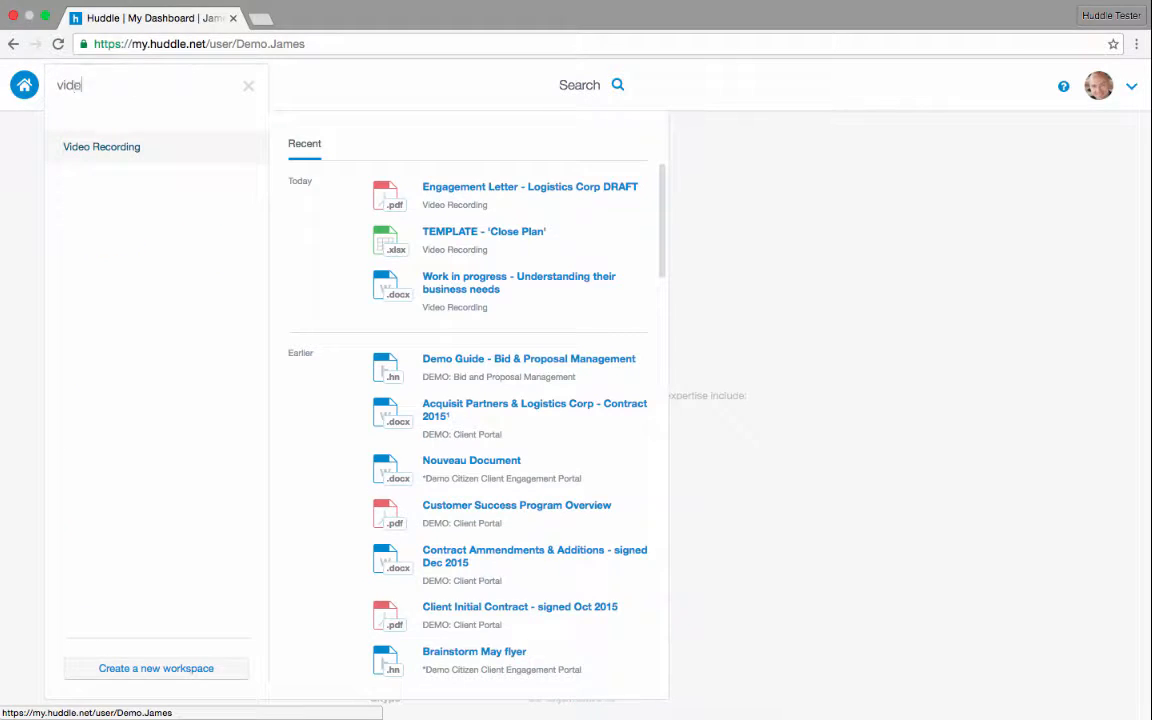
{"action": "left_click", "coordinate": [90, 152]}
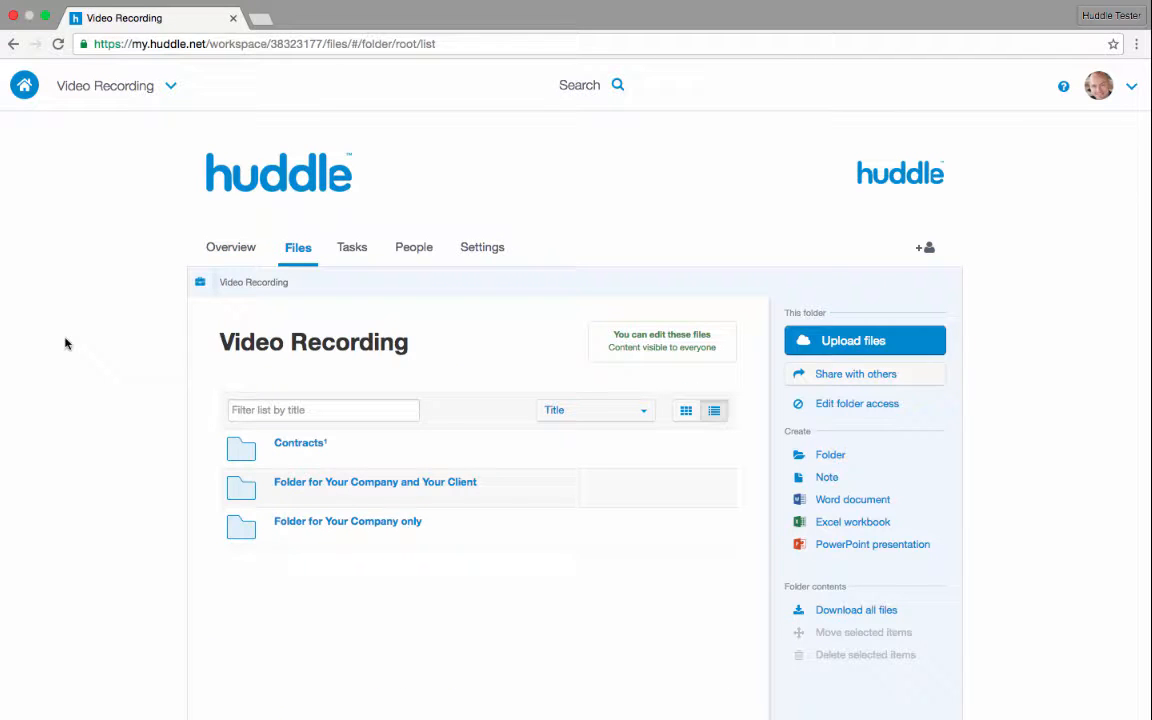
{"action": "scroll", "coordinate": [64, 342], "scroll_direction": "down", "scroll_amount": 1}
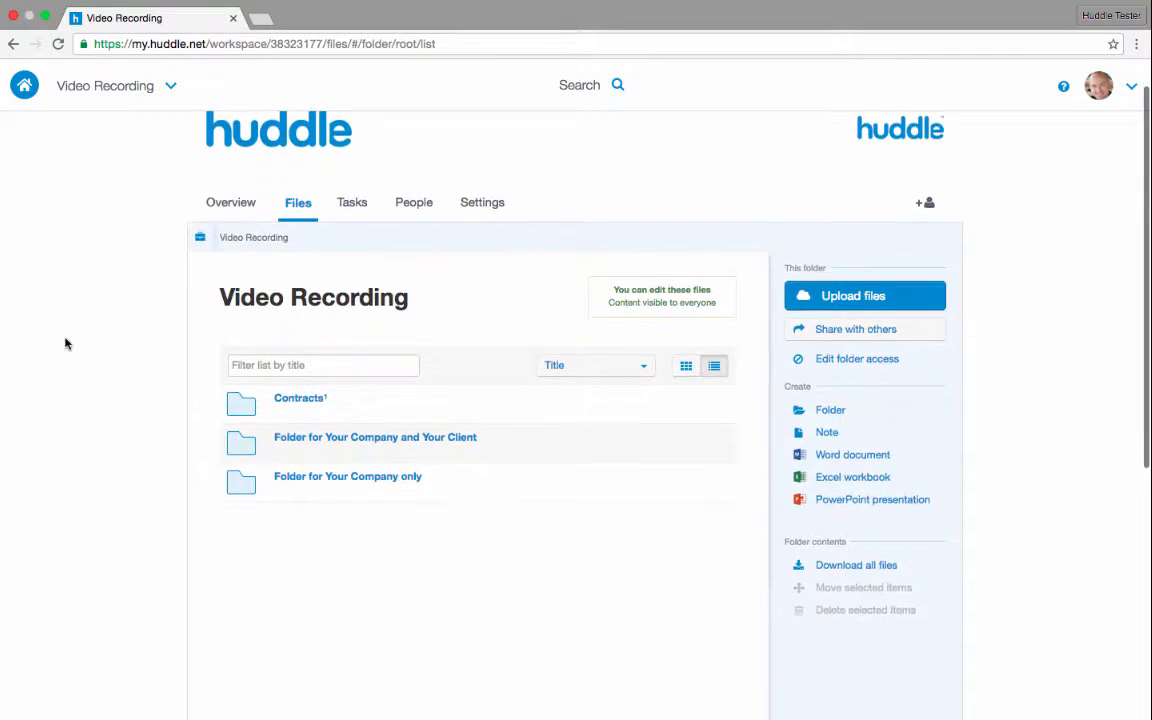
{"action": "left_click", "coordinate": [395, 440]}
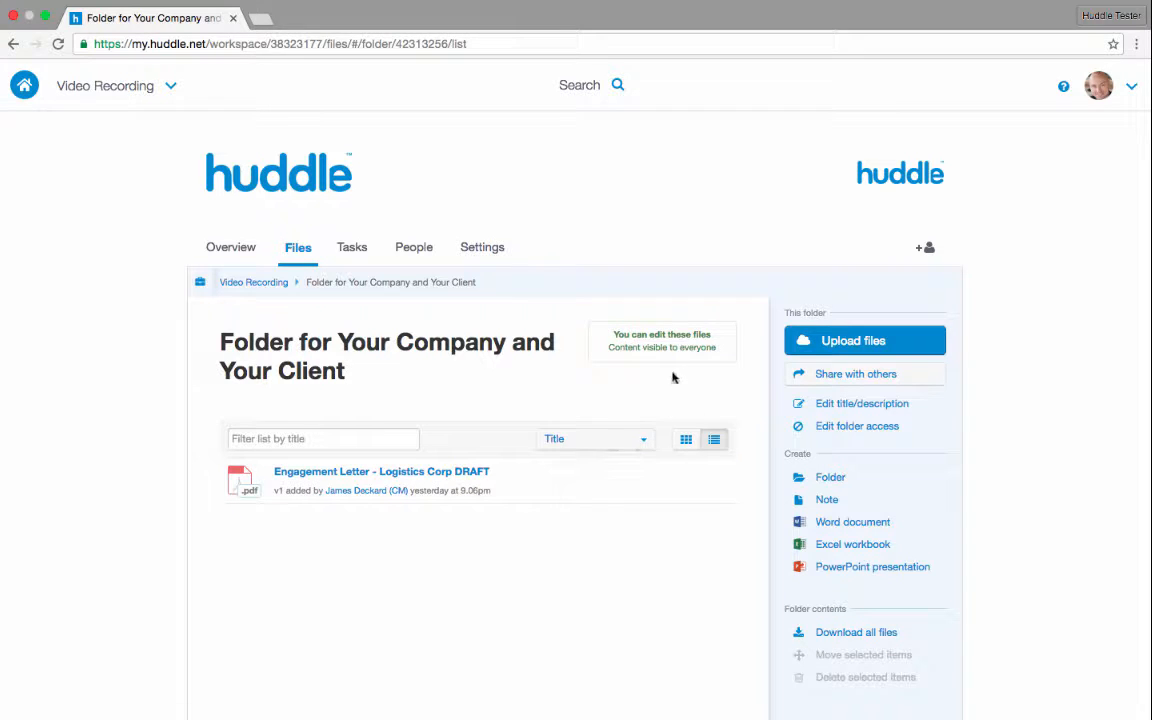
Restrict the folder's access: No access for new teams by default and Viewer (online only) for Customer Team.
{"action": "mouse_move", "coordinate": [674, 363]}
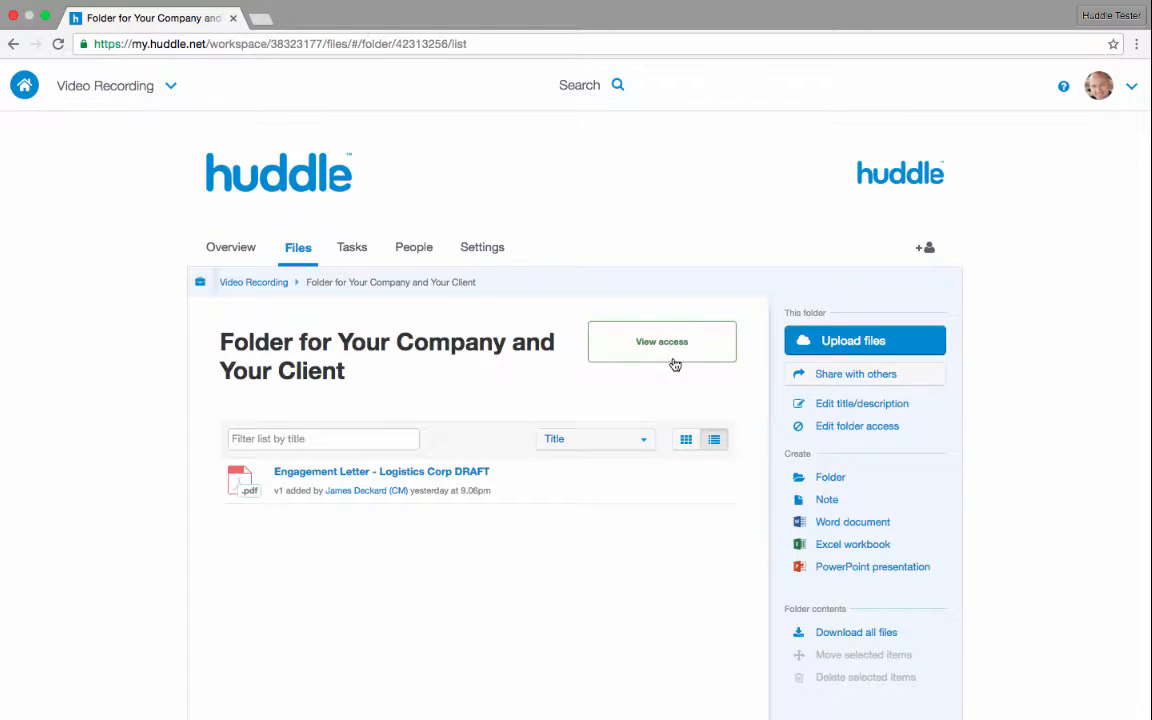
{"action": "left_click", "coordinate": [674, 364]}
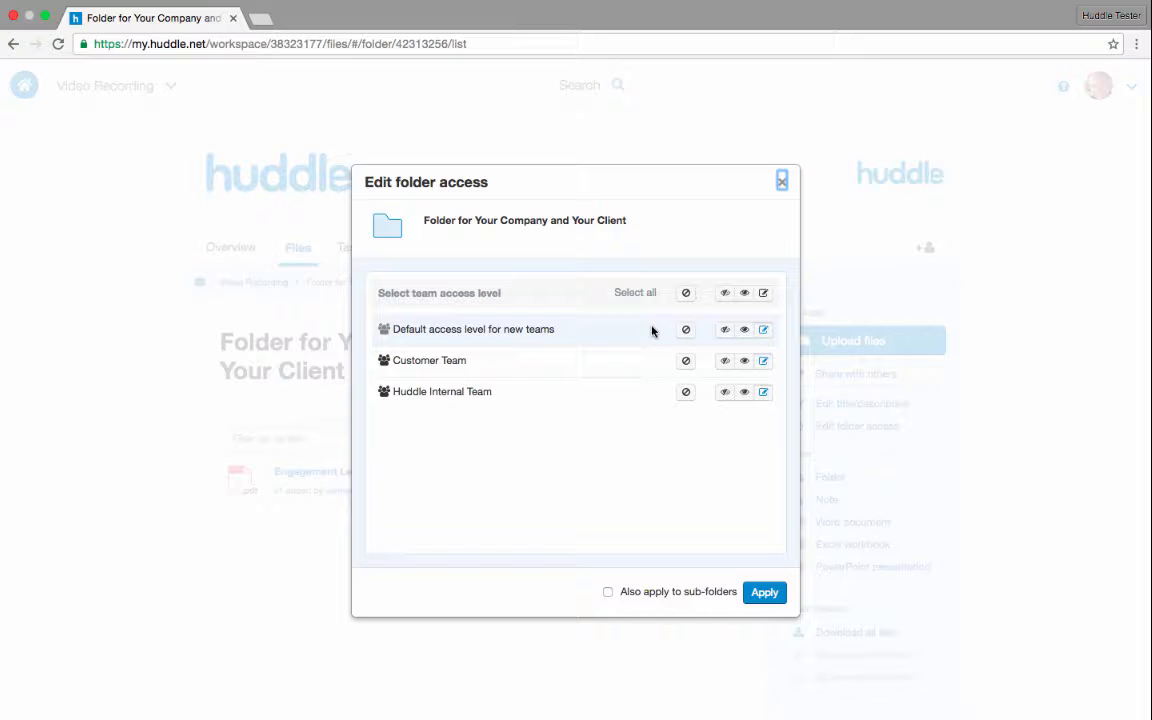
{"action": "left_click", "coordinate": [686, 333]}
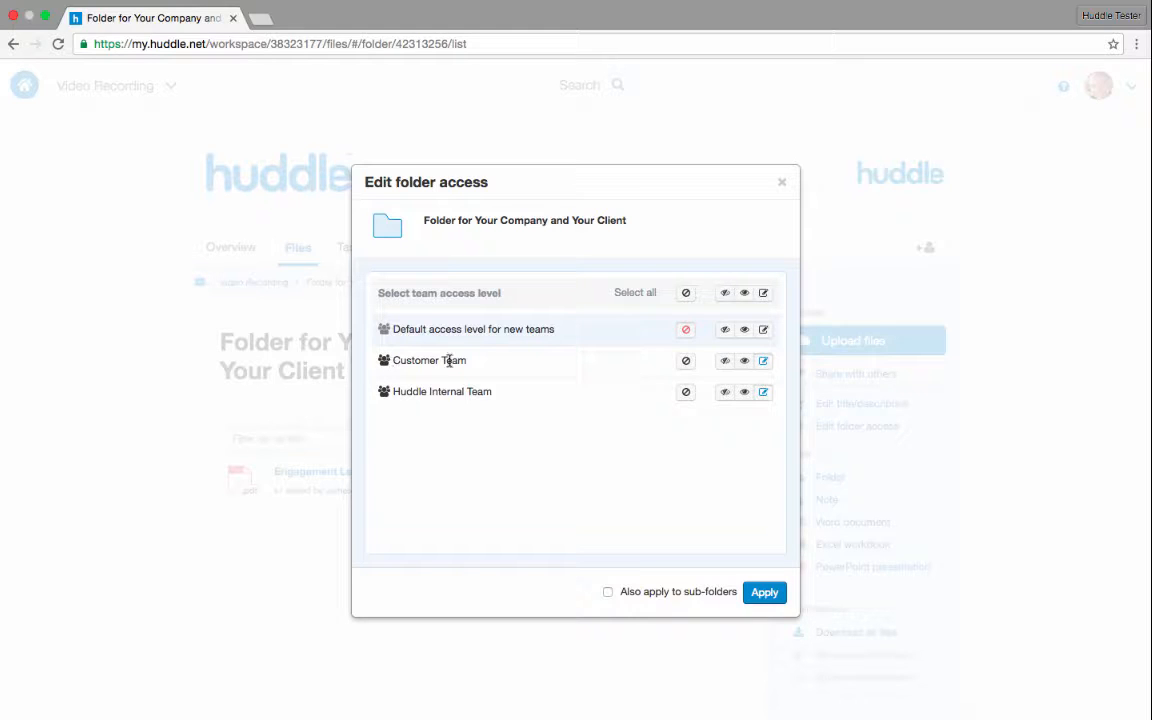
{"action": "left_click", "coordinate": [727, 364]}
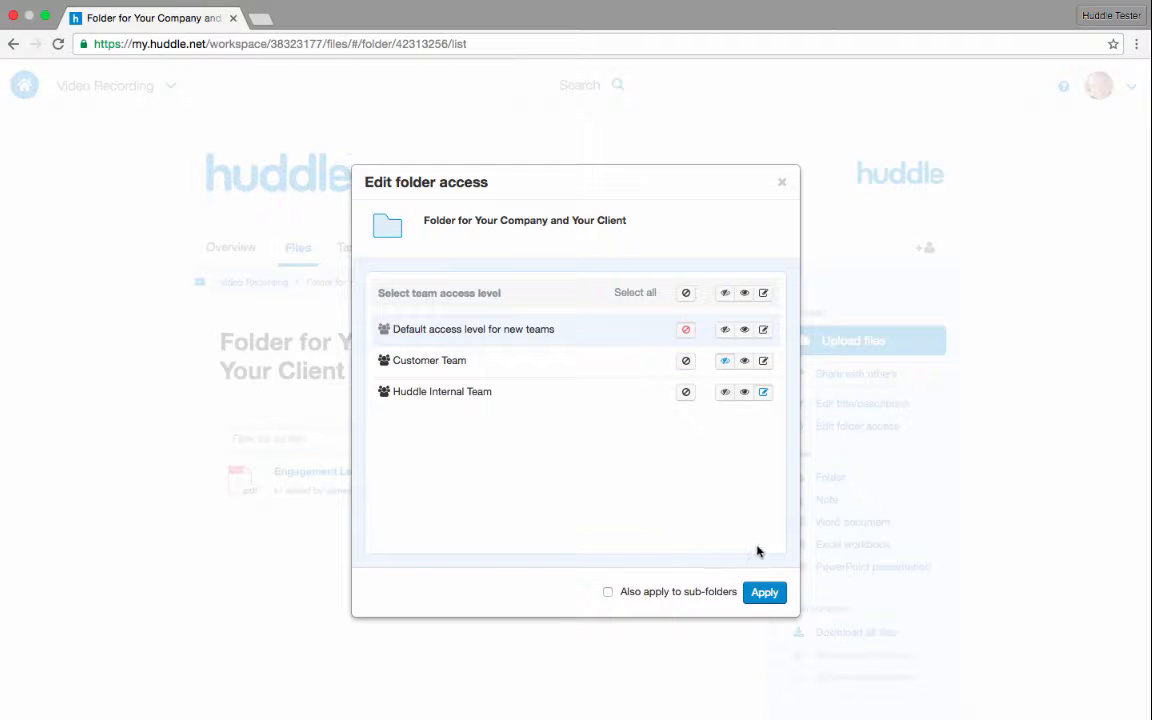
{"action": "left_click", "coordinate": [763, 598]}
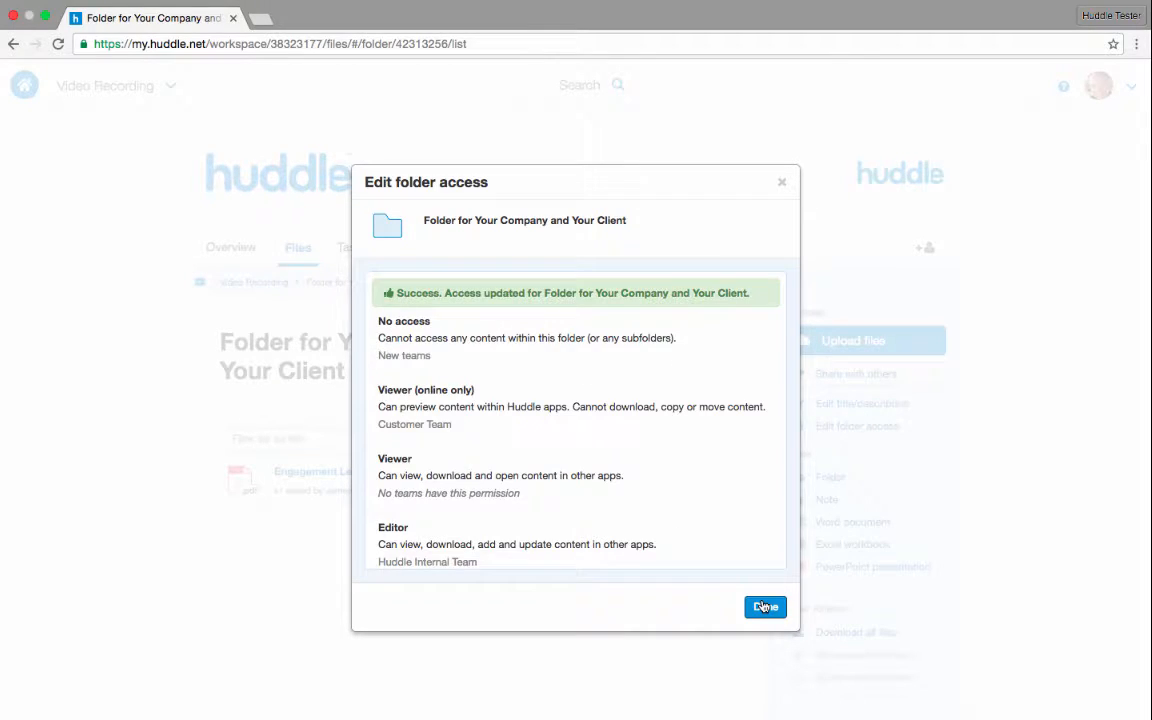
{"action": "left_click", "coordinate": [762, 606]}
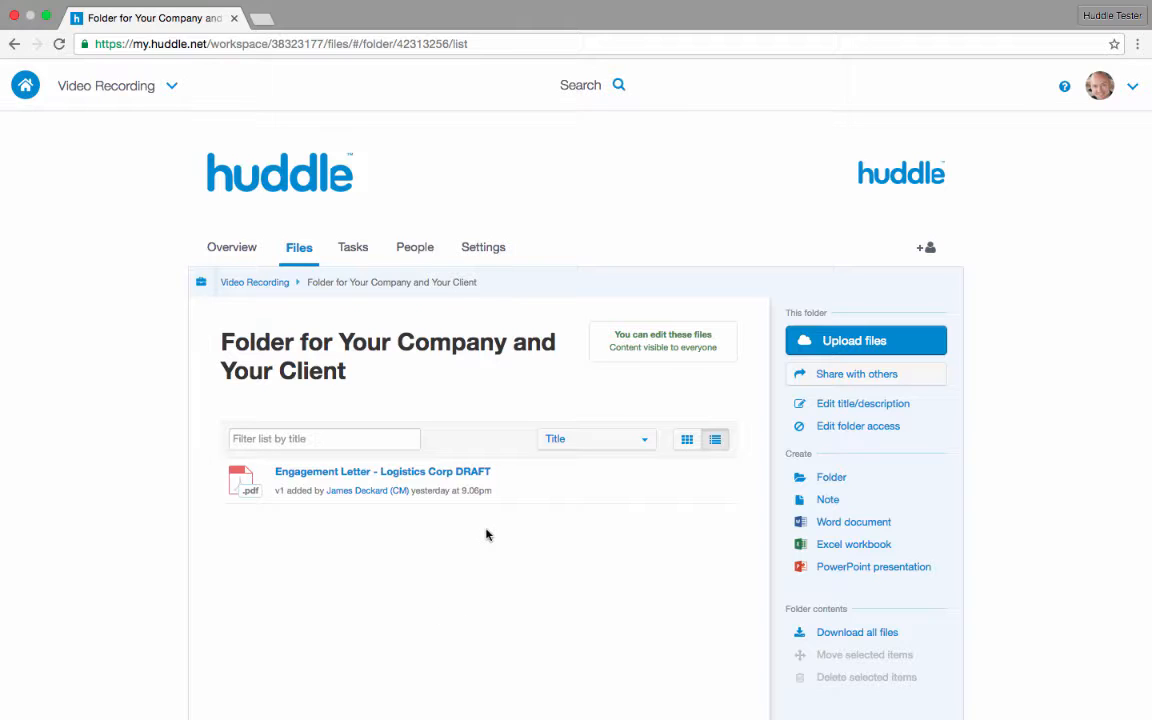
Open the file "Engagement Letter - Logistics Corp DRAFT" and examine its link, team access levels and available file actions.
{"action": "left_click", "coordinate": [432, 478]}
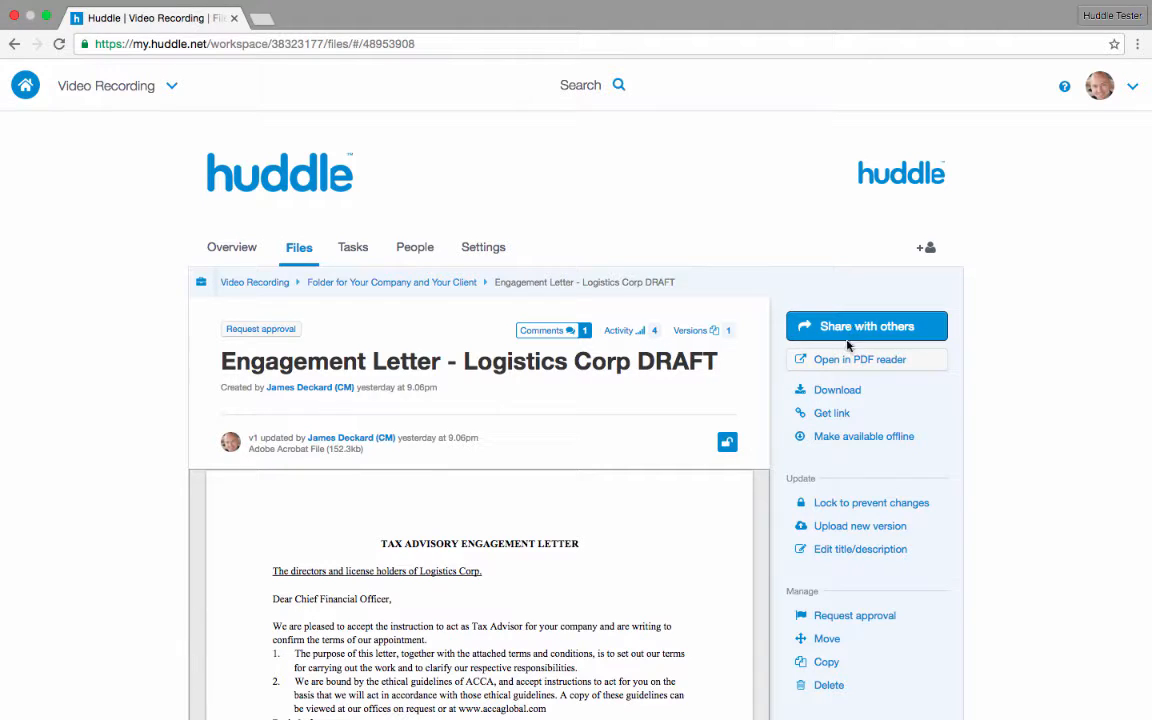
{"action": "left_click", "coordinate": [889, 422]}
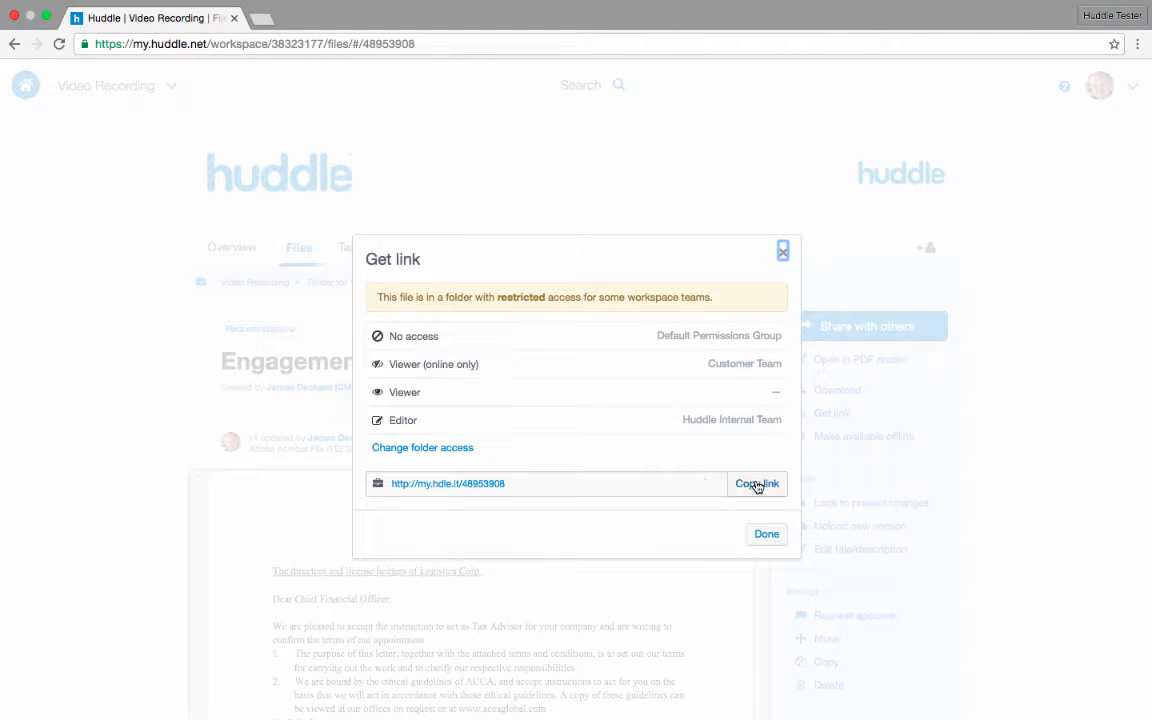
{"action": "left_click", "coordinate": [767, 535]}
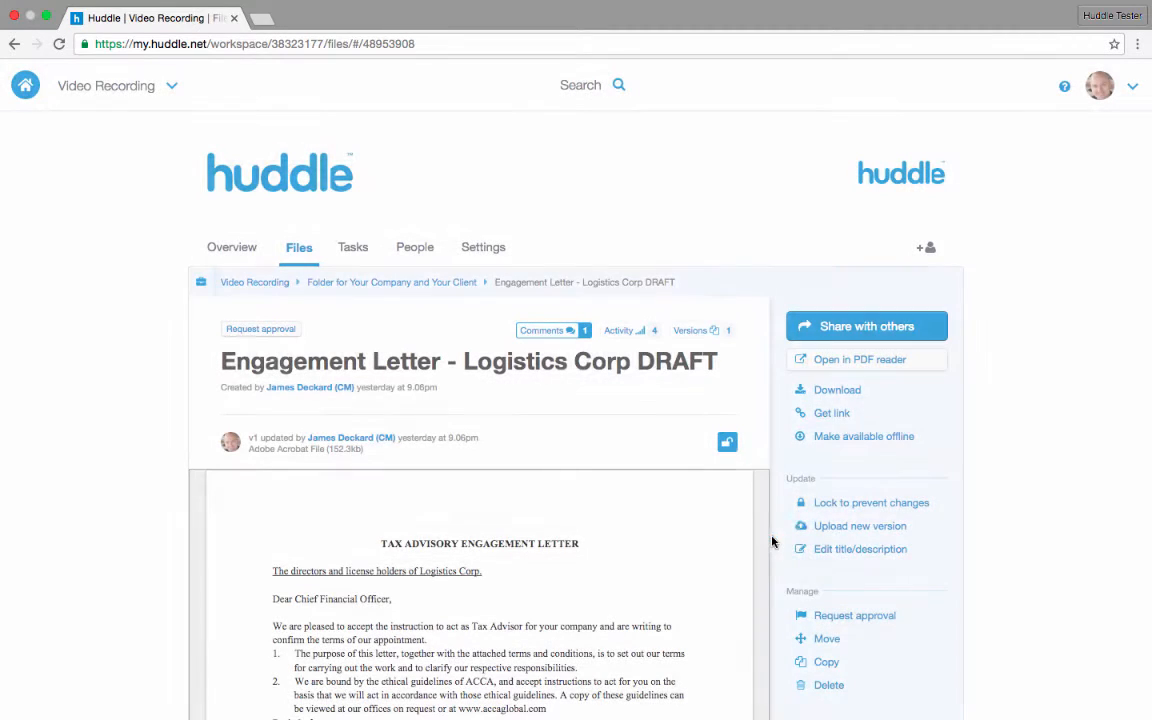
{"action": "scroll", "coordinate": [815, 508], "scroll_direction": "down", "scroll_amount": 1}
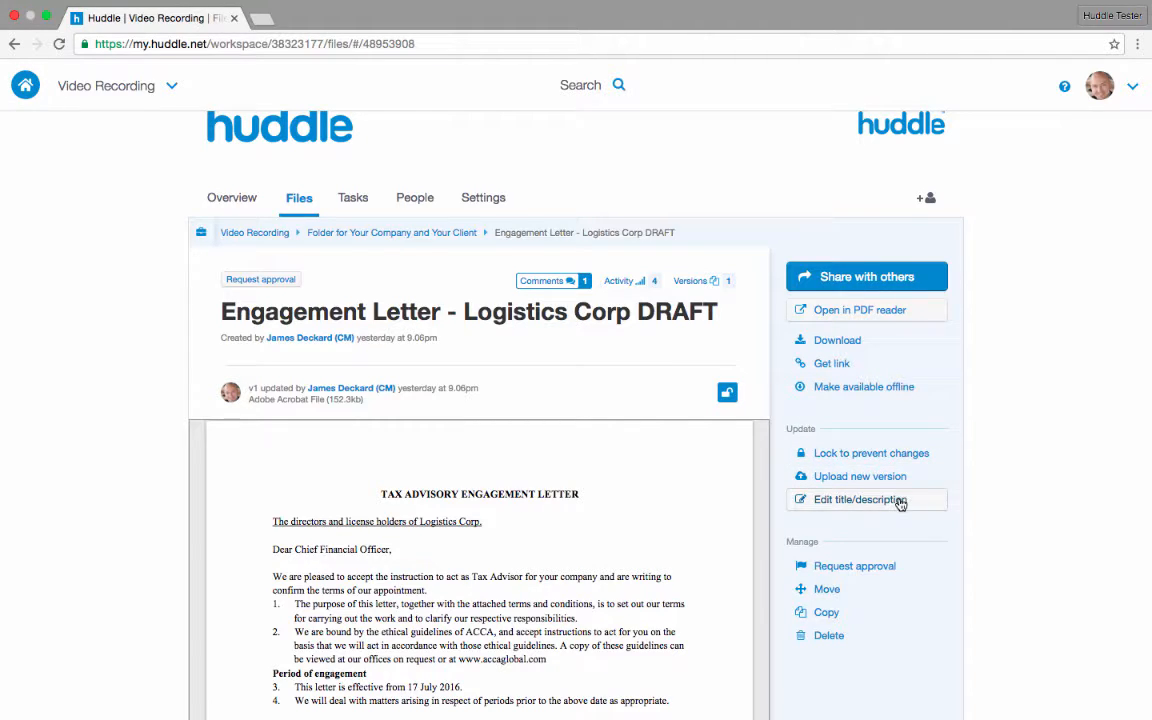
{"action": "scroll", "coordinate": [858, 509], "scroll_direction": "down", "scroll_amount": 2}
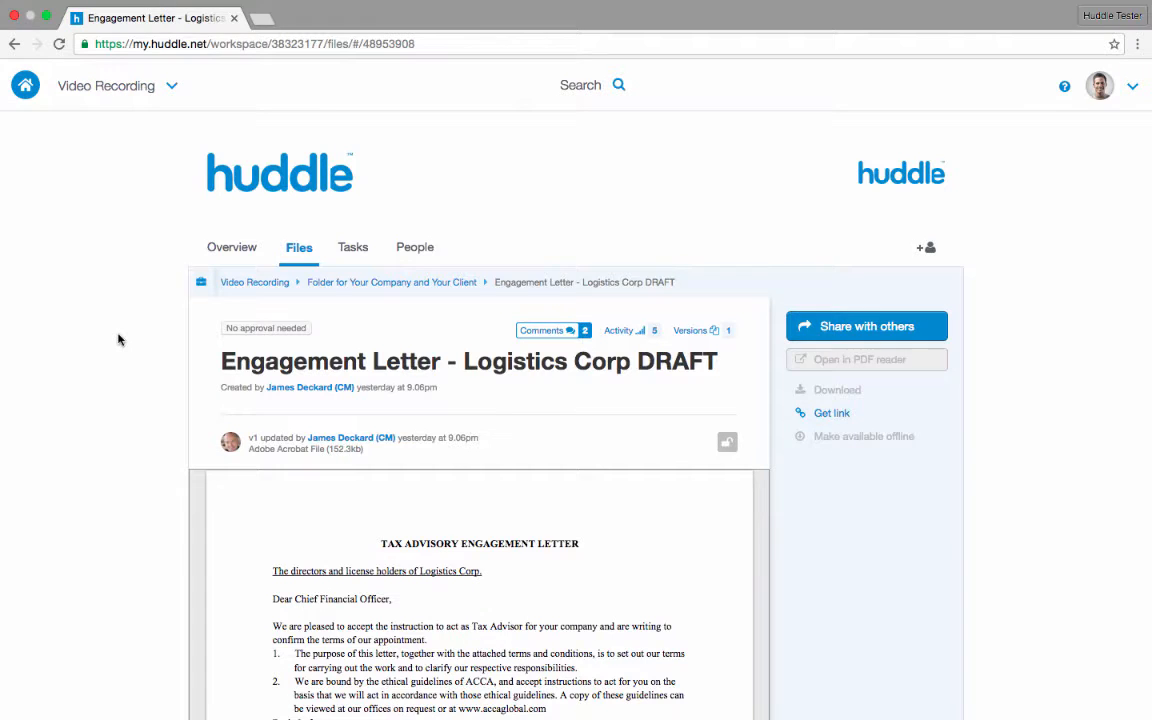
Look through the engagement letter's preview and its locking option from the Customer Team member's account.
{"action": "scroll", "coordinate": [118, 340], "scroll_direction": "down", "scroll_amount": 3}
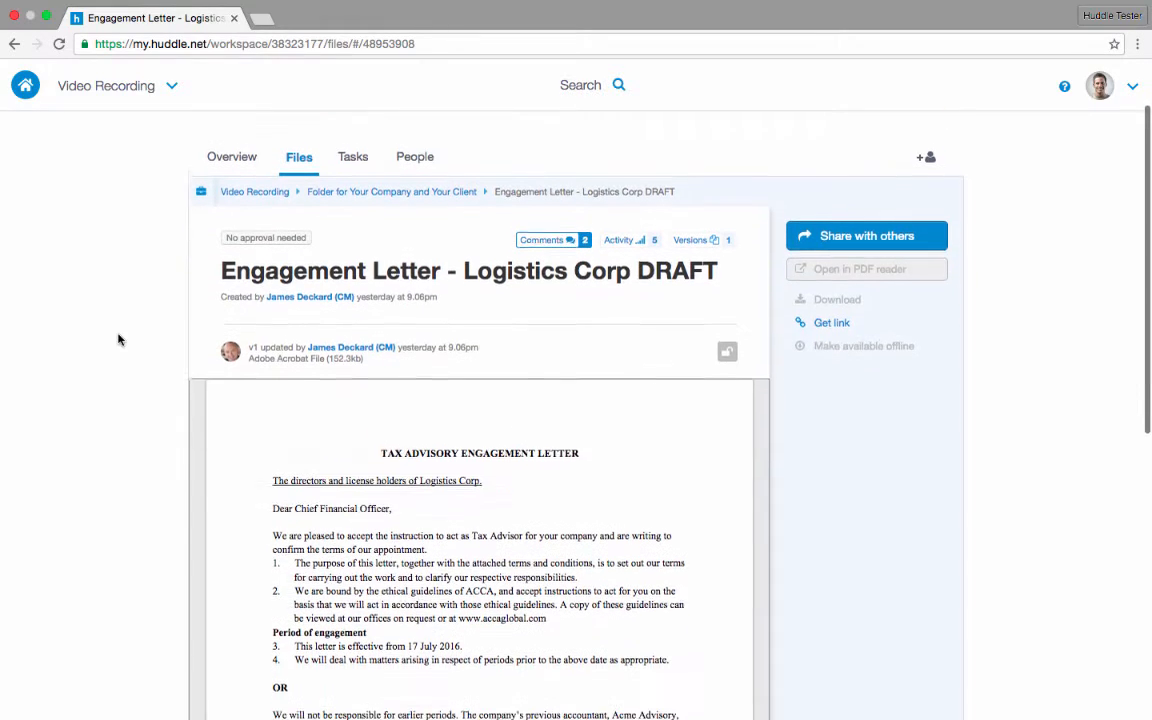
{"action": "scroll", "coordinate": [248, 460], "scroll_direction": "down", "scroll_amount": 1}
{"action": "scroll", "coordinate": [253, 467], "scroll_direction": "down", "scroll_amount": 1}
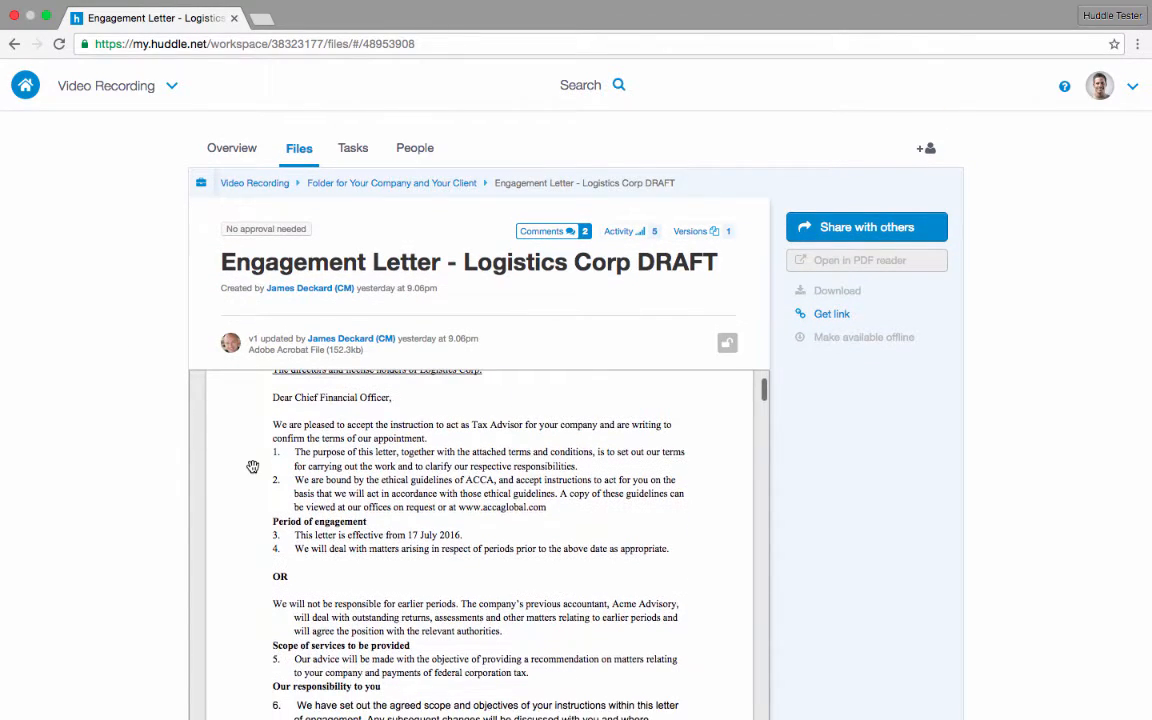
{"action": "scroll", "coordinate": [125, 420], "scroll_direction": "down", "scroll_amount": 3}
{"action": "scroll", "coordinate": [299, 483], "scroll_direction": "down", "scroll_amount": 8}
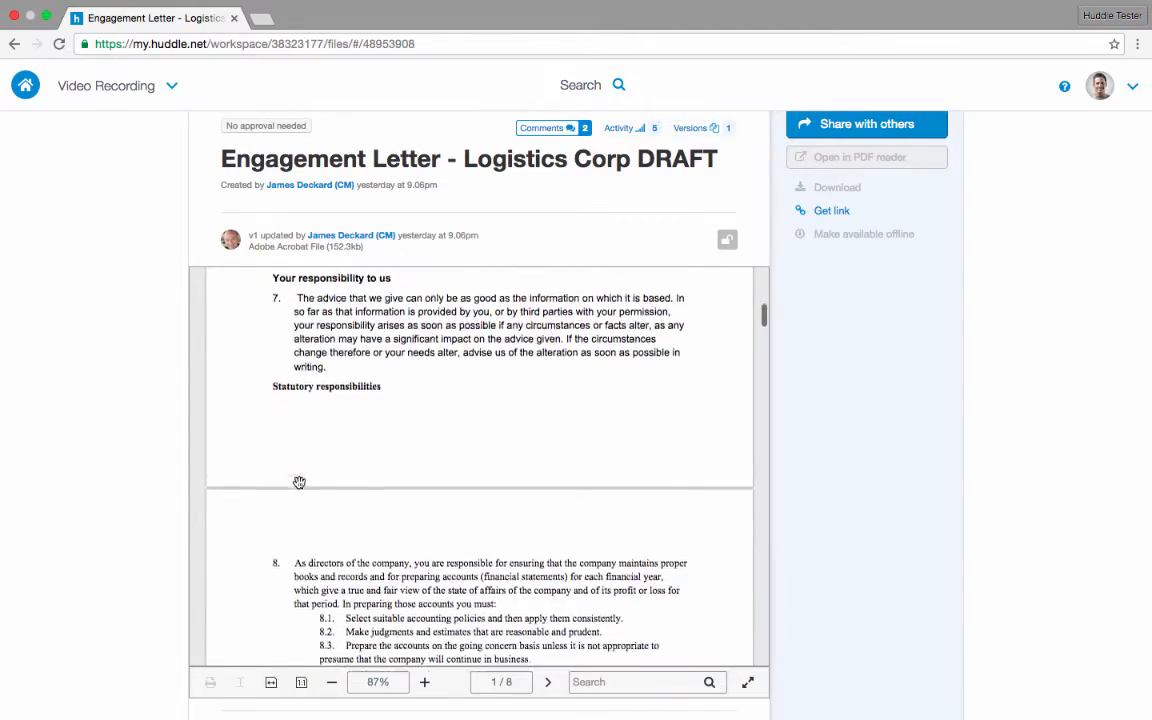
{"action": "scroll", "coordinate": [299, 483], "scroll_direction": "up", "scroll_amount": 8}
{"action": "scroll", "coordinate": [299, 483], "scroll_direction": "up", "scroll_amount": 5}
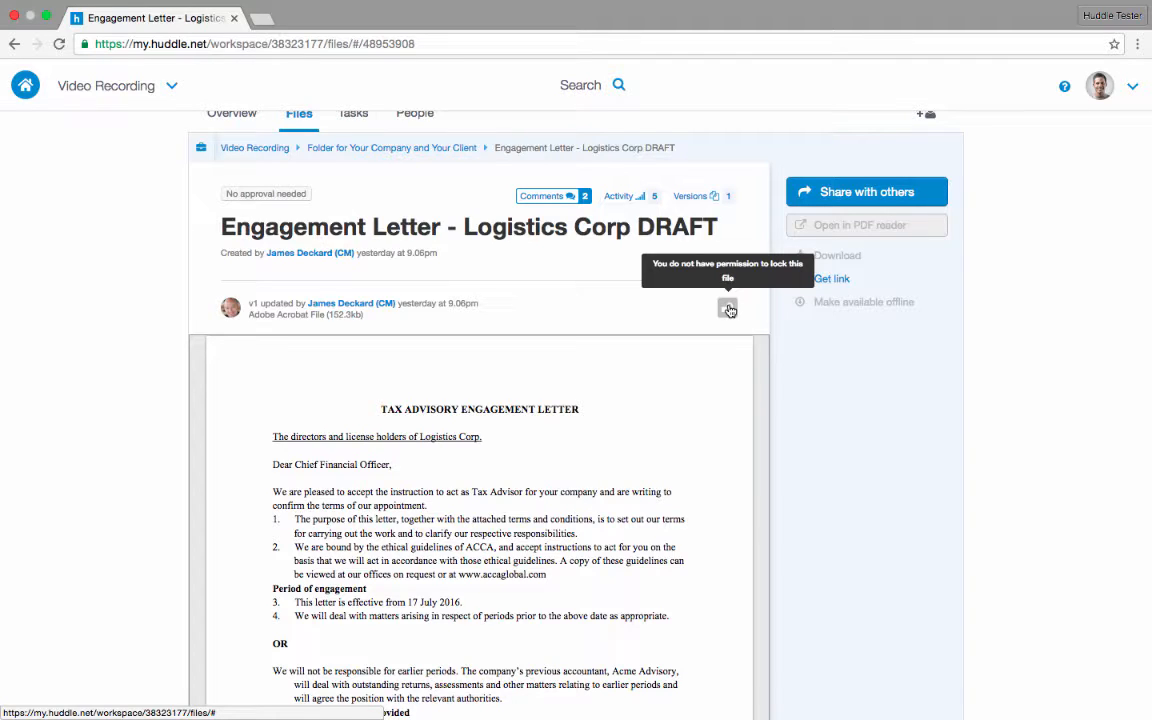
Look through the people and teams the engagement letter can be shared with, and leave without sharing it.
{"action": "left_click", "coordinate": [870, 203]}
{"action": "scroll", "coordinate": [548, 378], "scroll_direction": "down", "scroll_amount": 4}
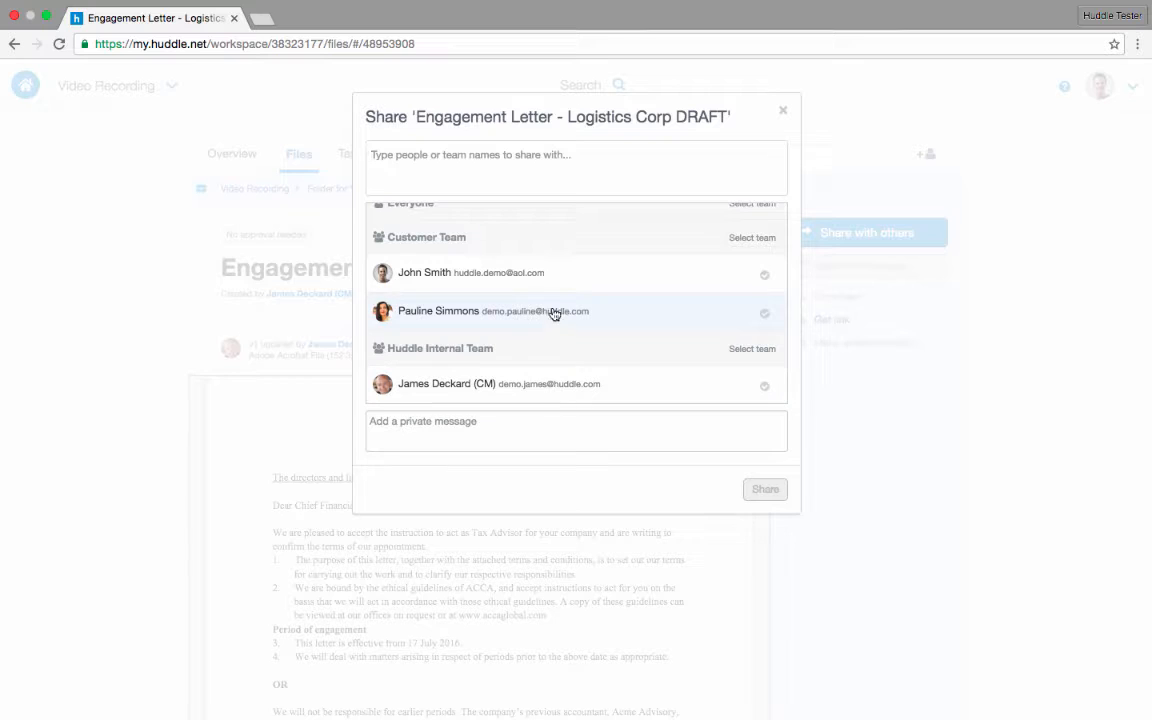
{"action": "left_click", "coordinate": [555, 278]}
{"action": "left_click", "coordinate": [830, 185]}
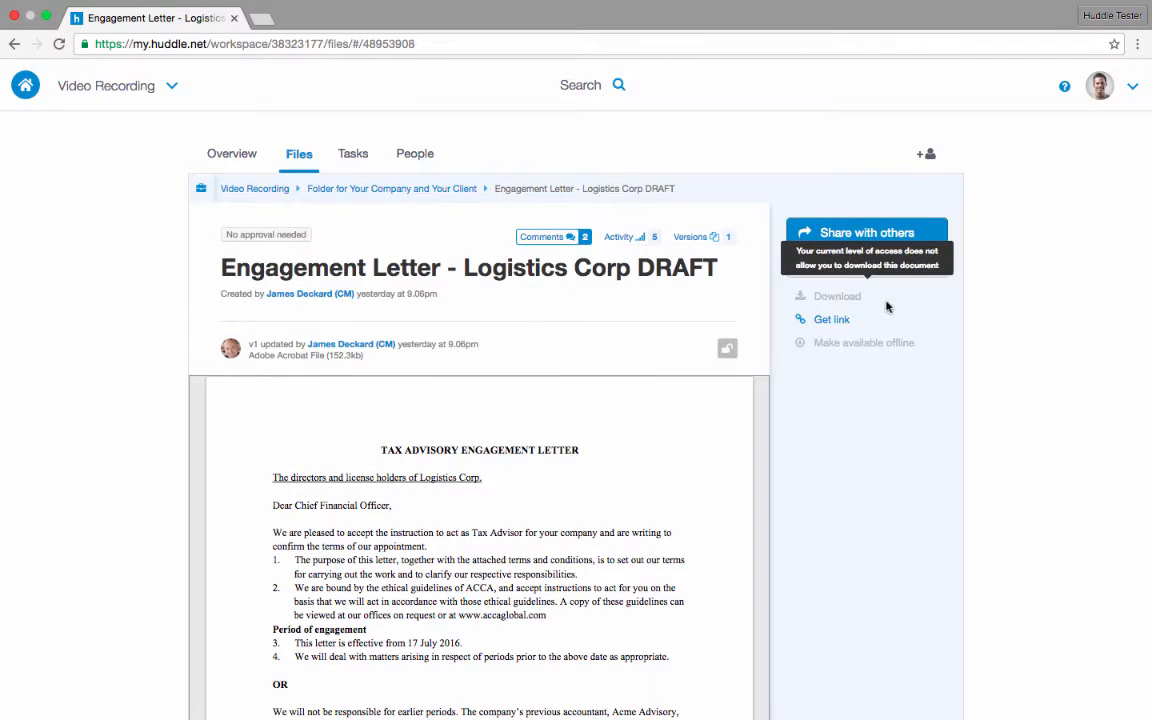
Examine the file's link and team access levels, and the restrictions on Download and Make available offline.
{"action": "left_click", "coordinate": [843, 320]}
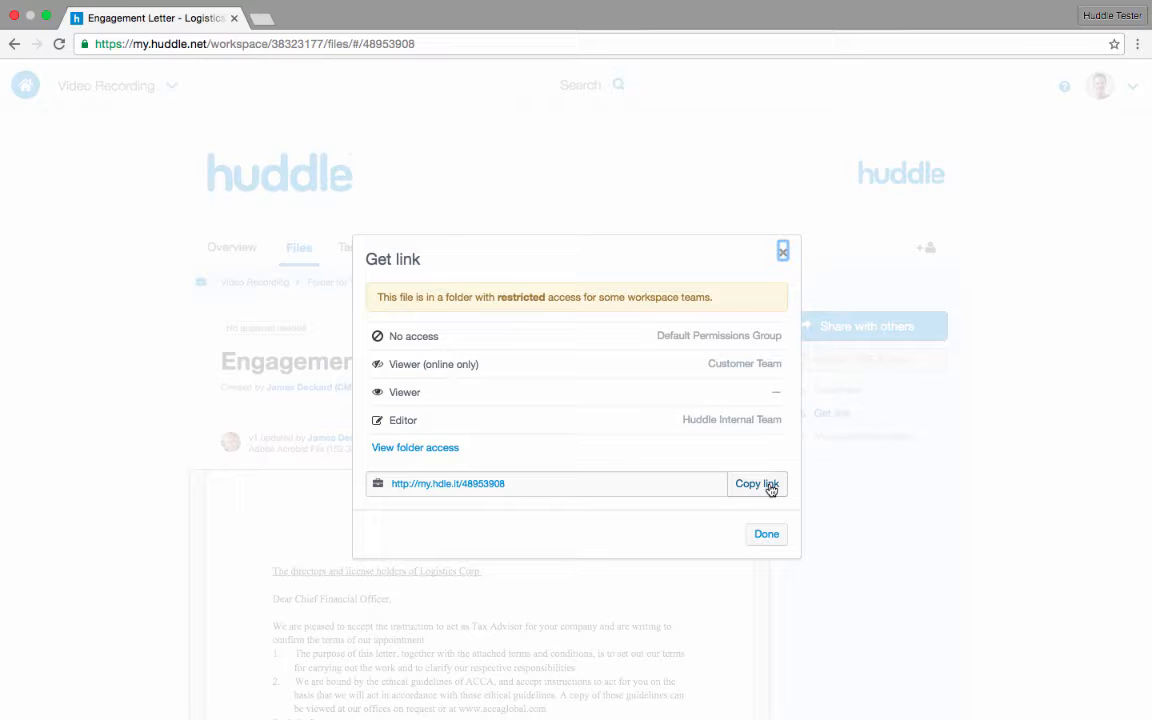
{"action": "left_click", "coordinate": [783, 252]}
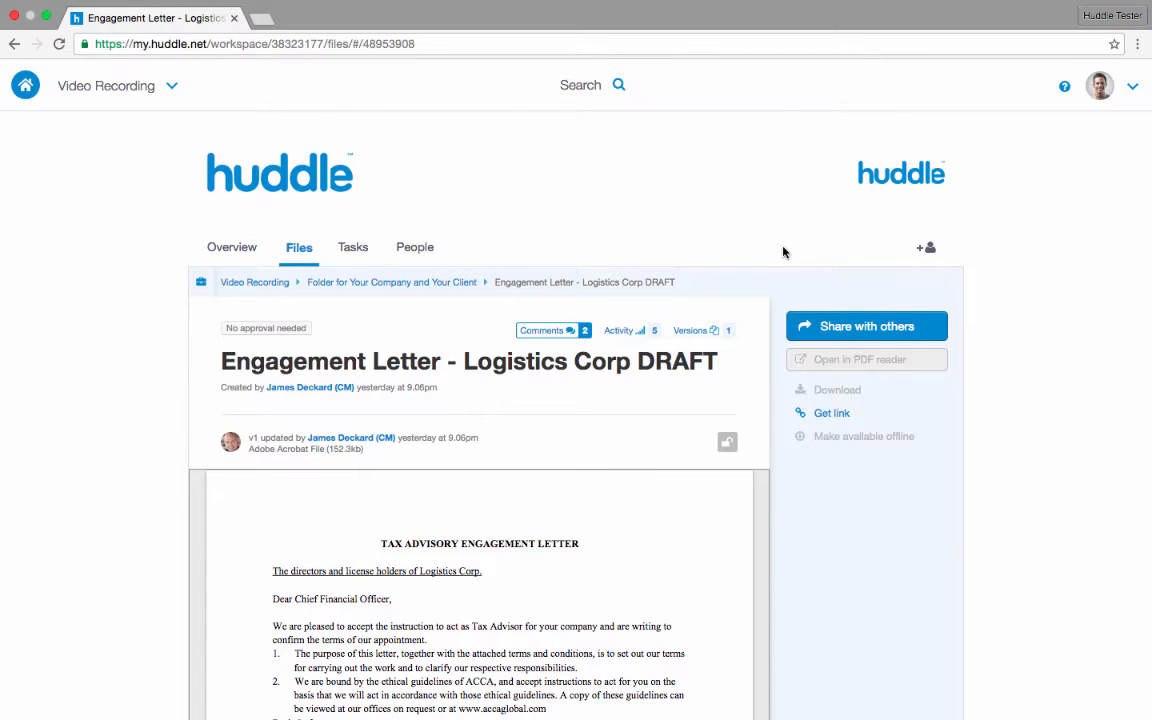
{"action": "mouse_move", "coordinate": [845, 392]}
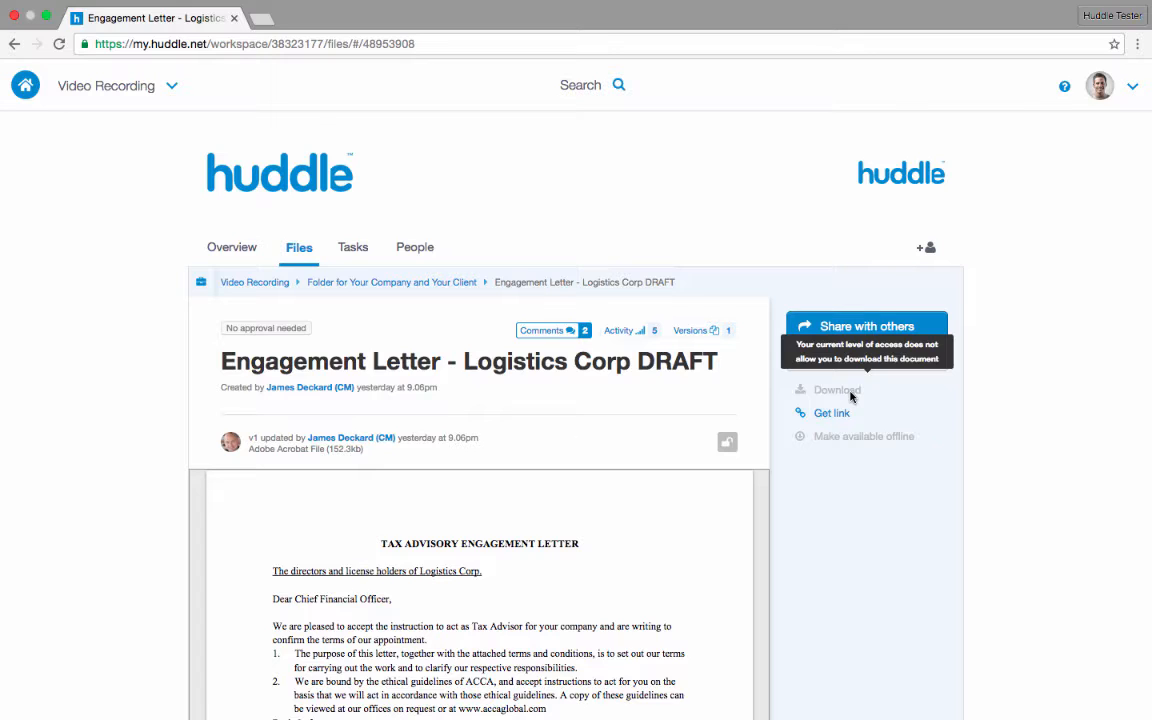
{"action": "mouse_move", "coordinate": [940, 438]}
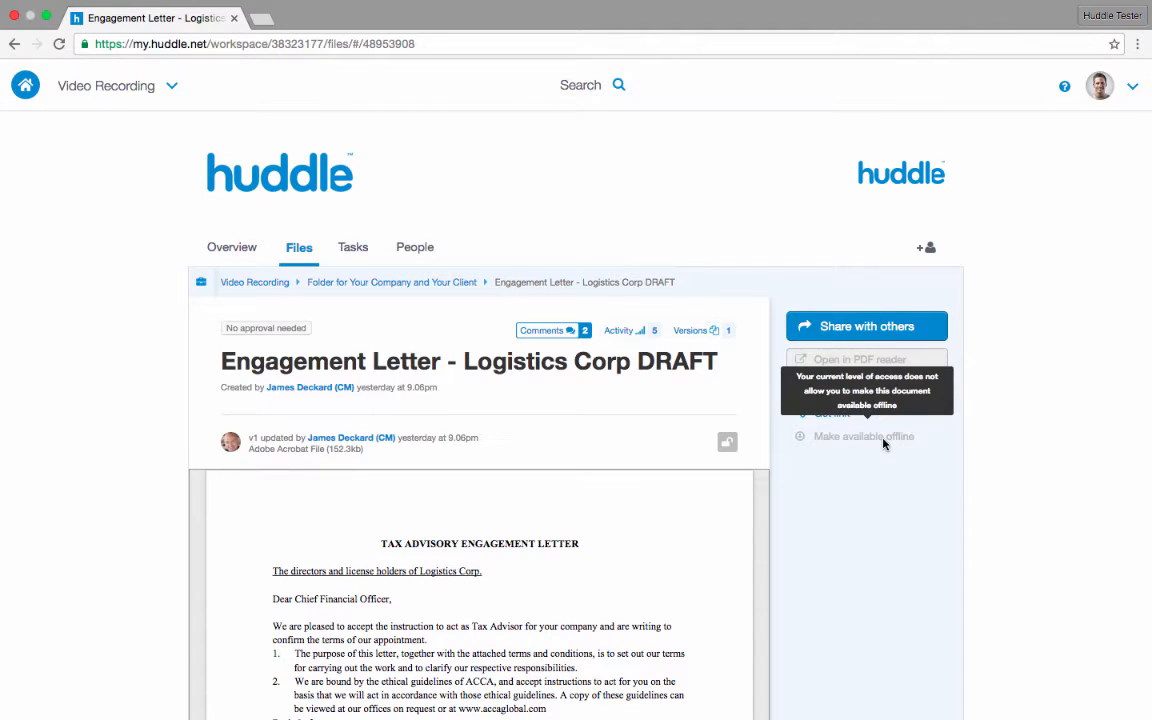
{"action": "scroll", "coordinate": [877, 514], "scroll_direction": "down", "scroll_amount": 3}
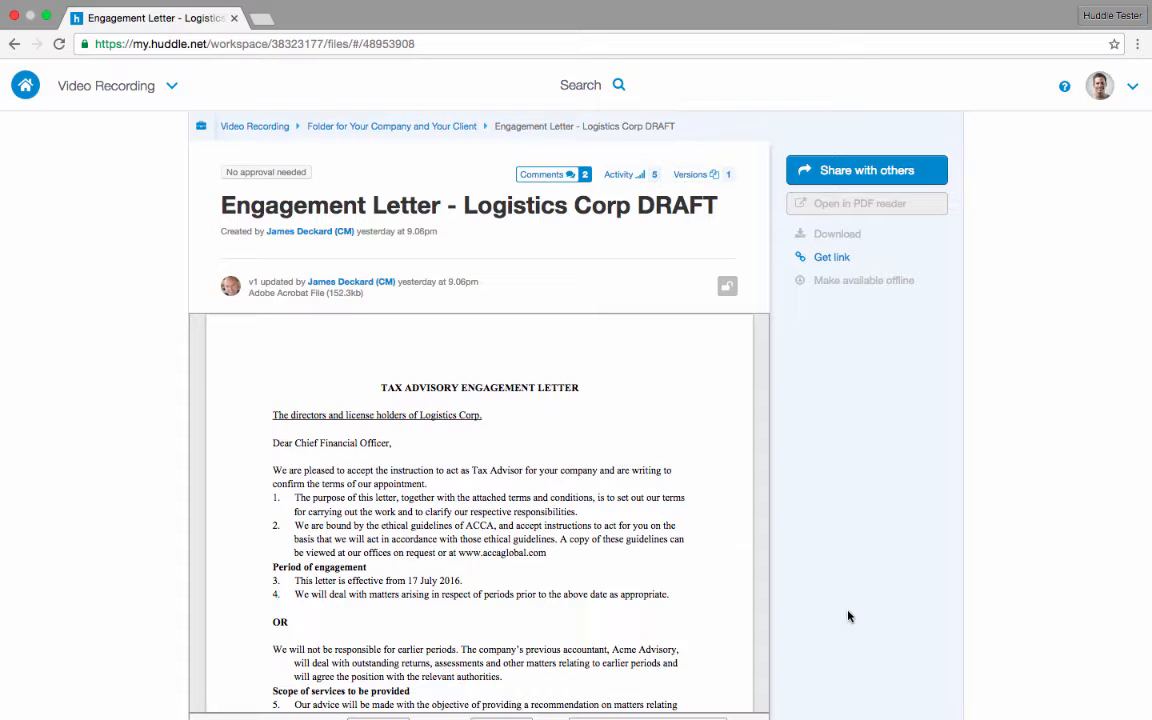
{"action": "scroll", "coordinate": [848, 616], "scroll_direction": "up", "scroll_amount": 3}
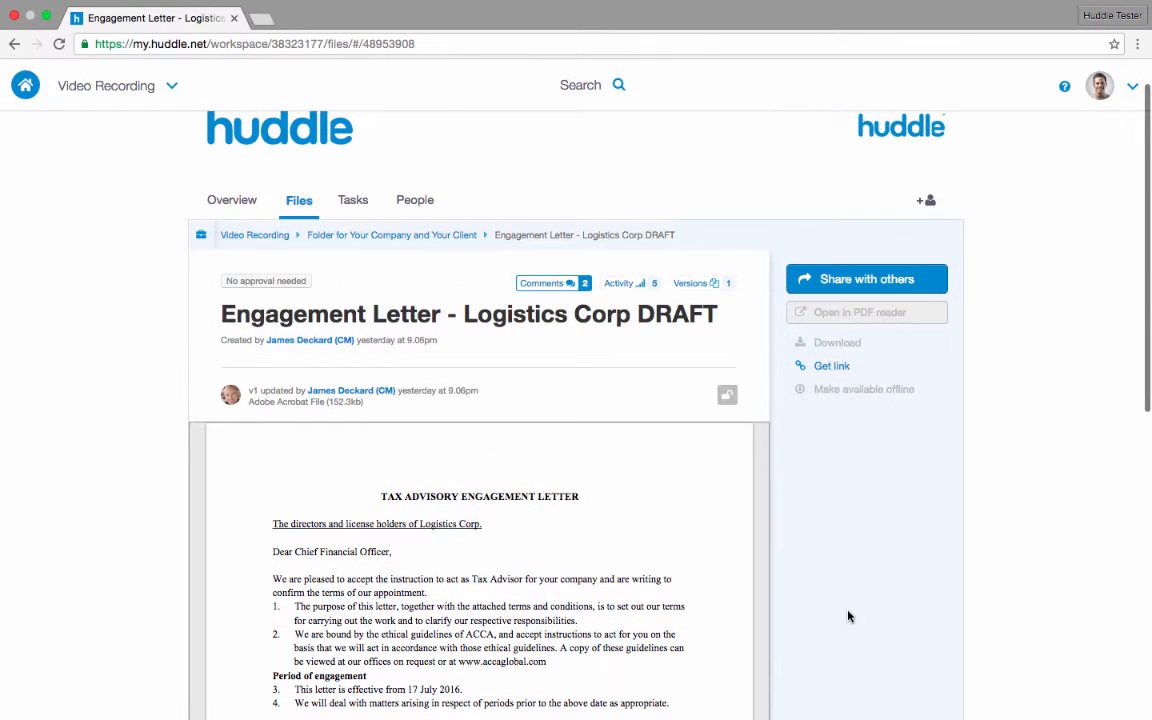
{"action": "scroll", "coordinate": [645, 582], "scroll_direction": "down", "scroll_amount": 3}
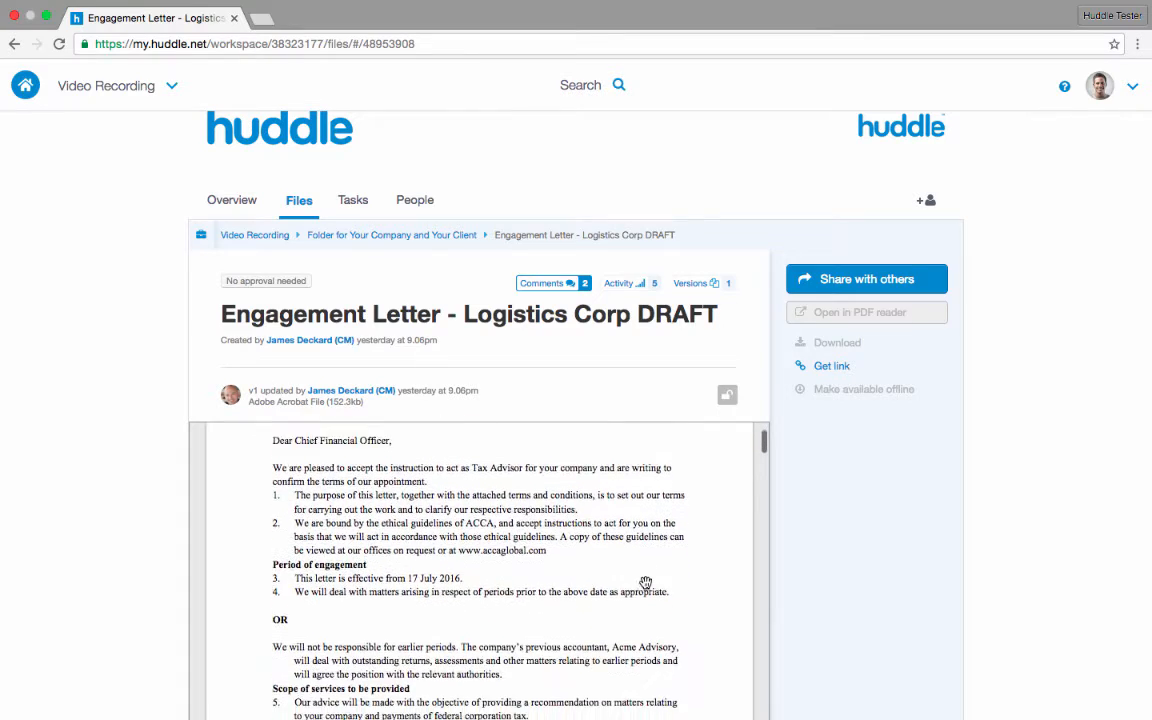
{"action": "scroll", "coordinate": [839, 607], "scroll_direction": "down", "scroll_amount": 5}
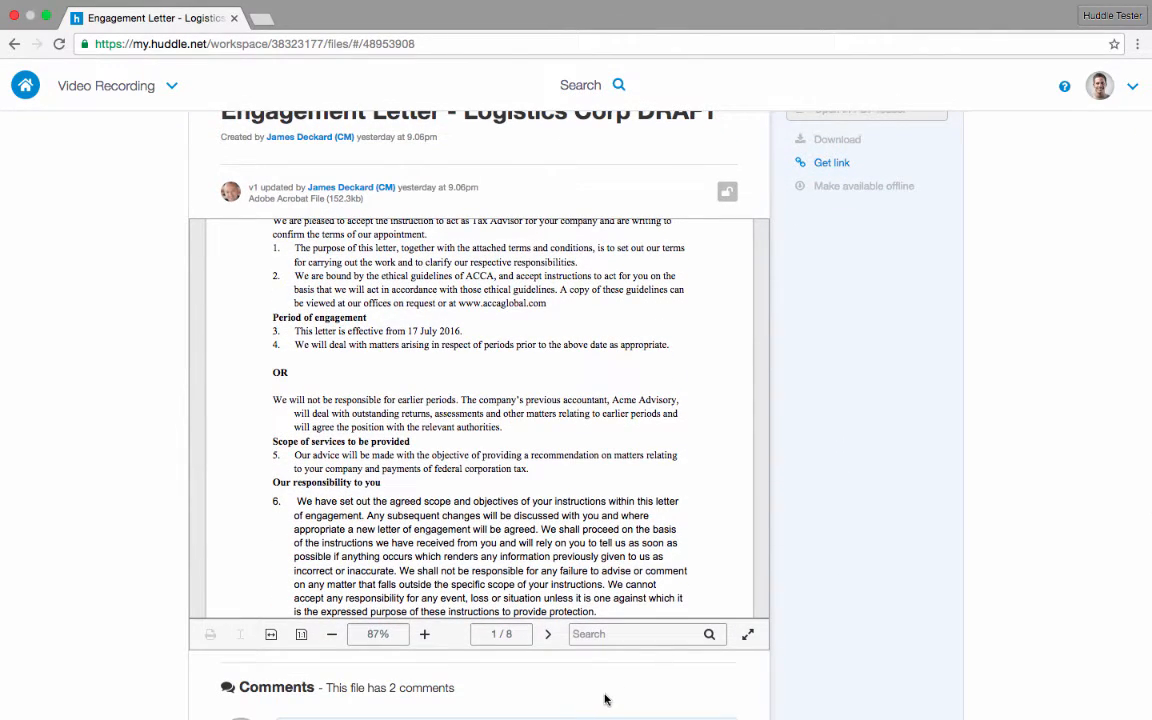
{"action": "scroll", "coordinate": [966, 527], "scroll_direction": "up", "scroll_amount": 4}
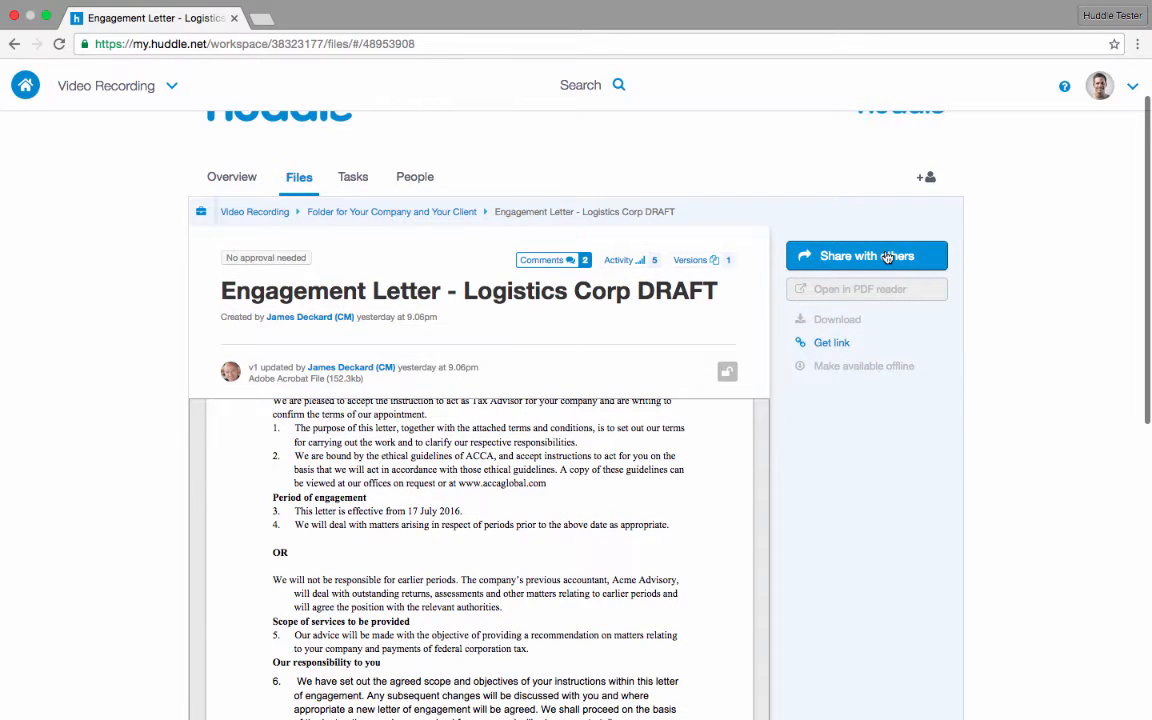
Post a comment on the file that mentions its creator and reads "I'll provide feedback on this file tomorrow".
{"action": "scroll", "coordinate": [882, 527], "scroll_direction": "down", "scroll_amount": 10}
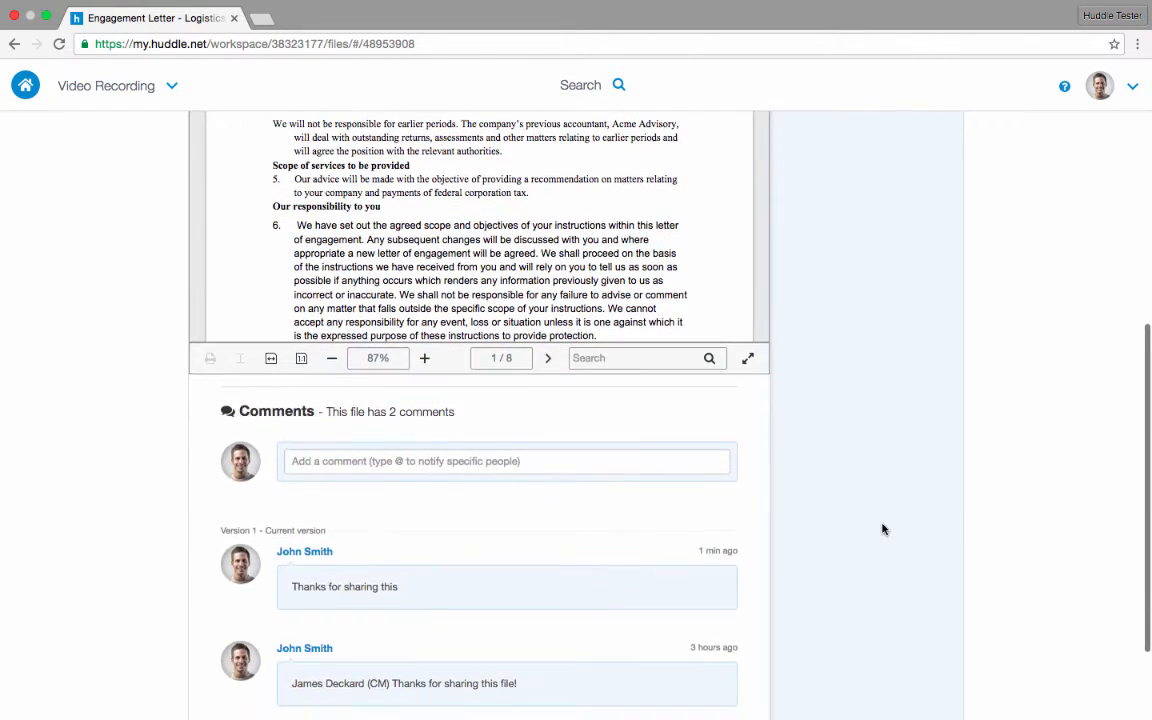
{"action": "left_click", "coordinate": [376, 463]}
{"action": "type", "text": "@"}
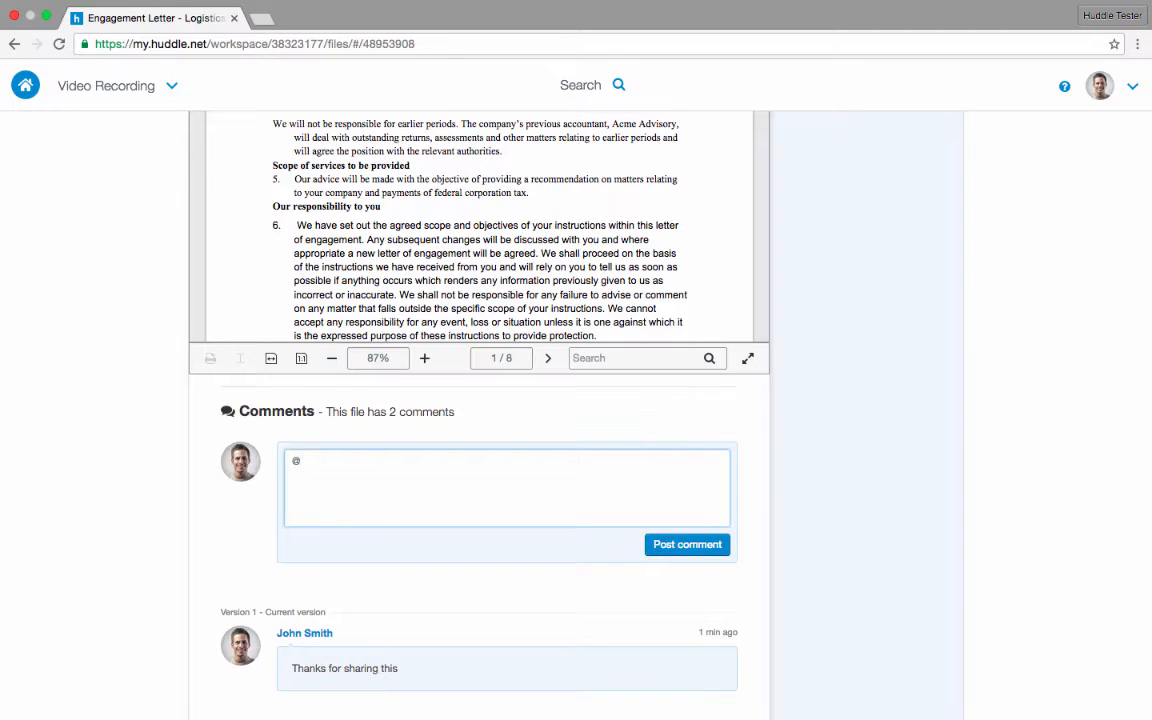
{"action": "type", "text": "james"}
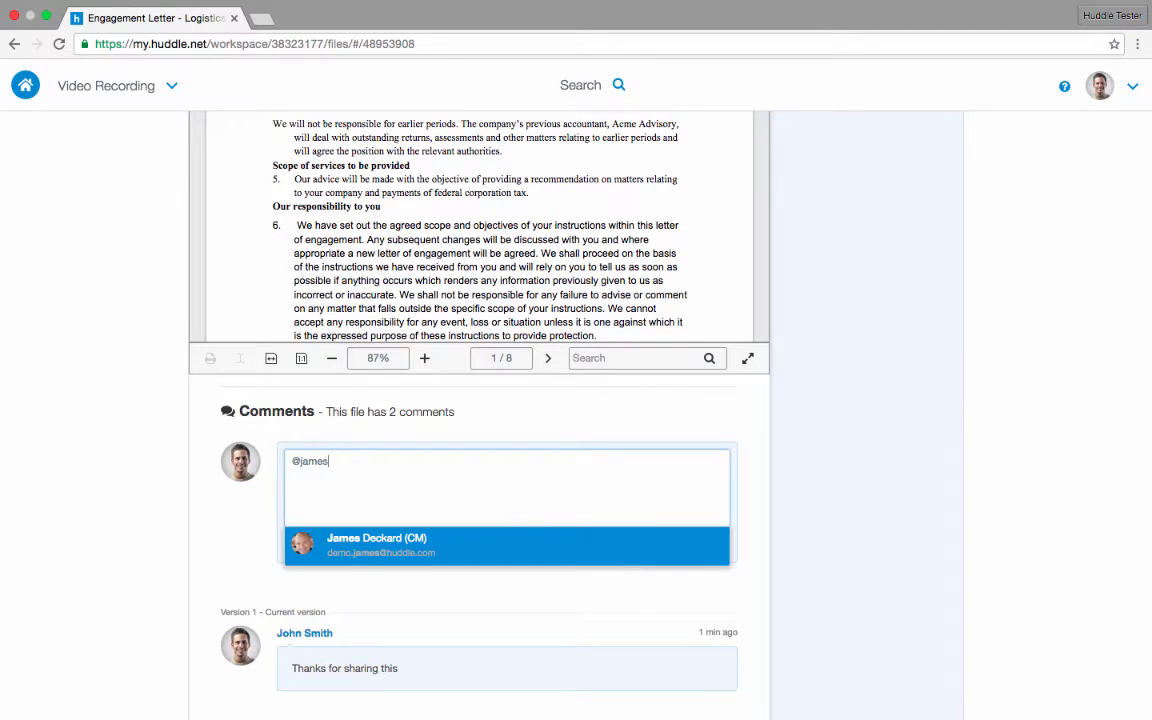
{"action": "left_click", "coordinate": [380, 550]}
{"action": "type", "text": "I'll pr"}
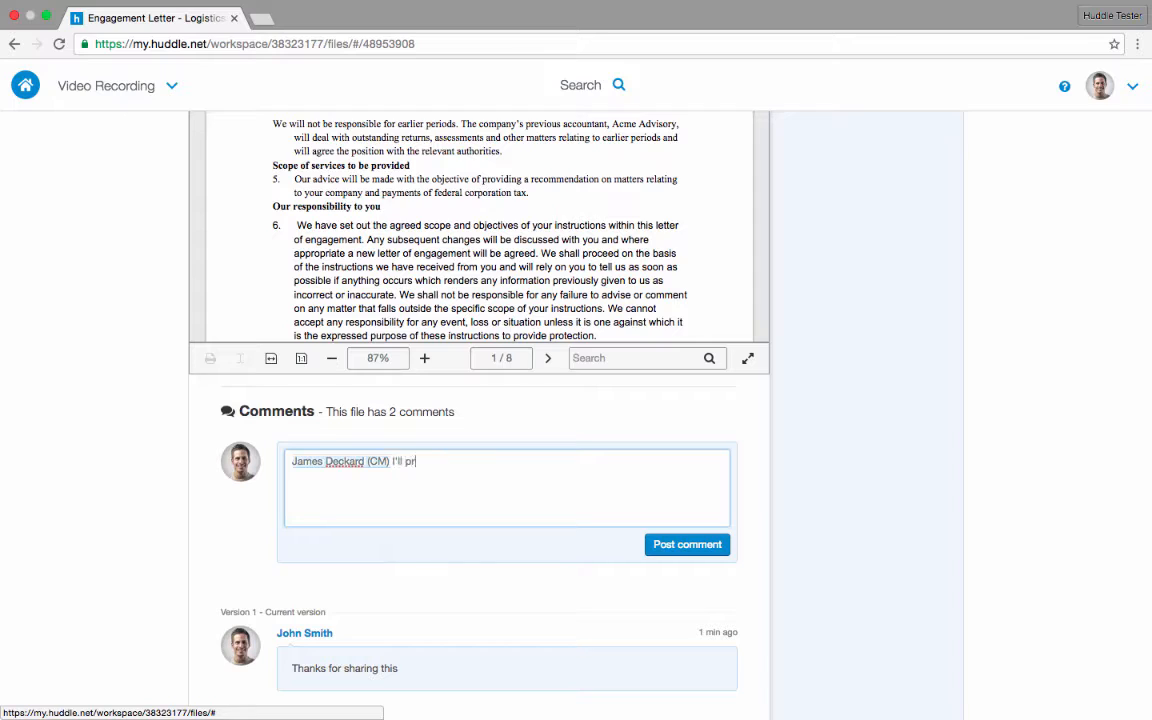
{"action": "type", "text": "ovide feedback on this file tomorrow"}
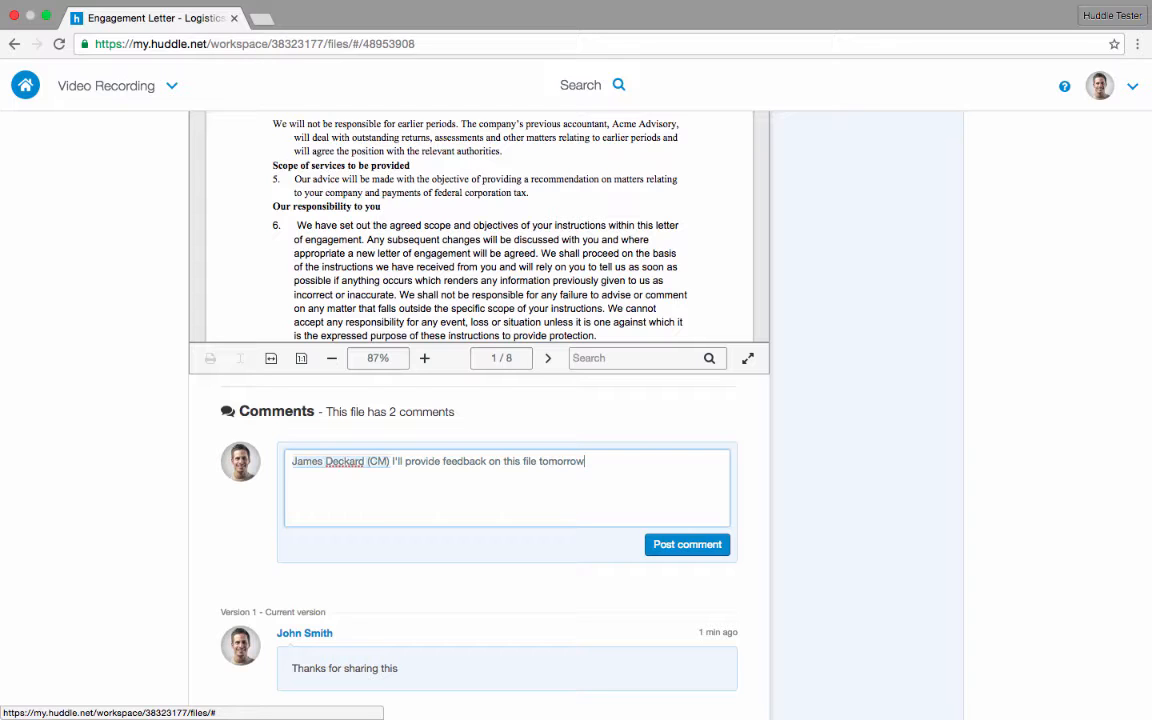
{"action": "left_click", "coordinate": [660, 545]}
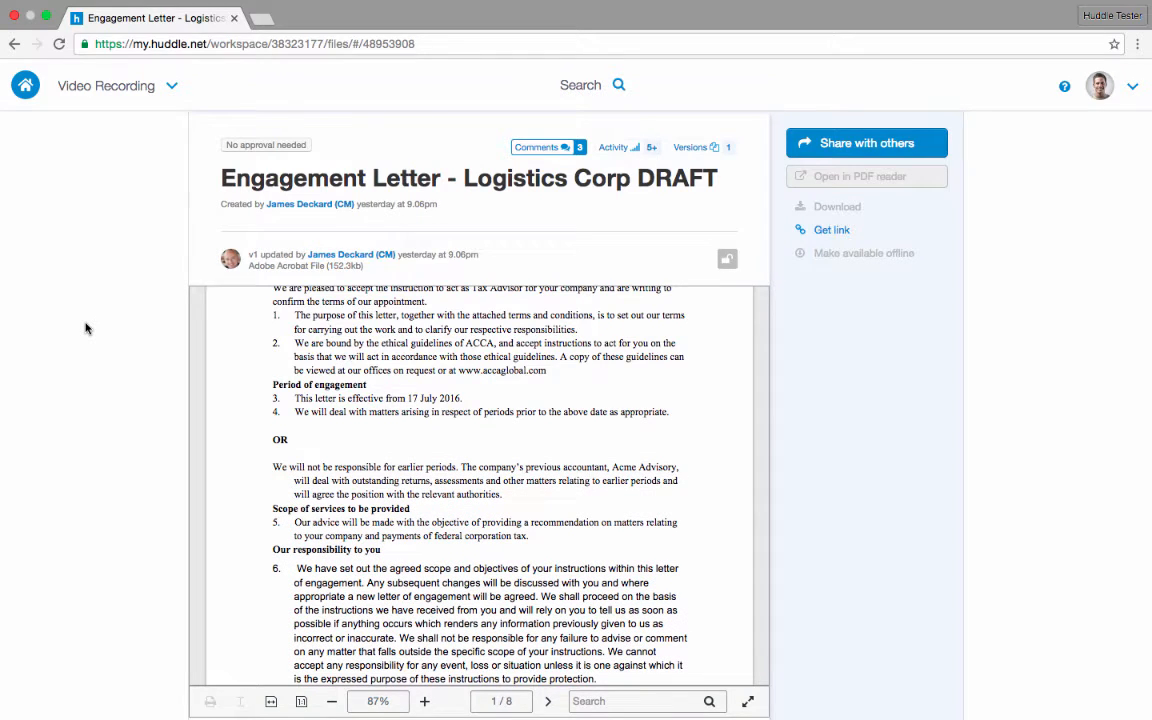